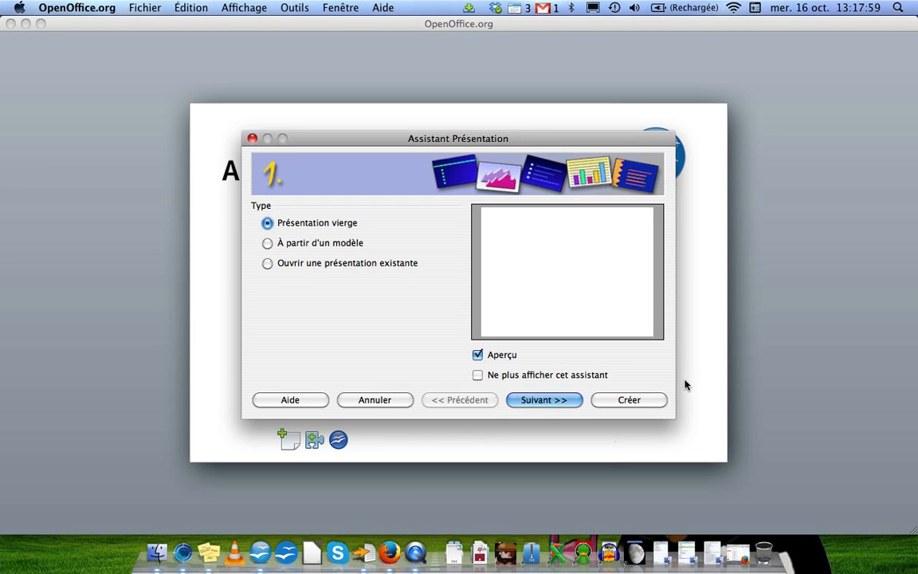
# Create a blank presentation and collapse the slide thumbnail and task side panes
pyautogui.click(633, 399)
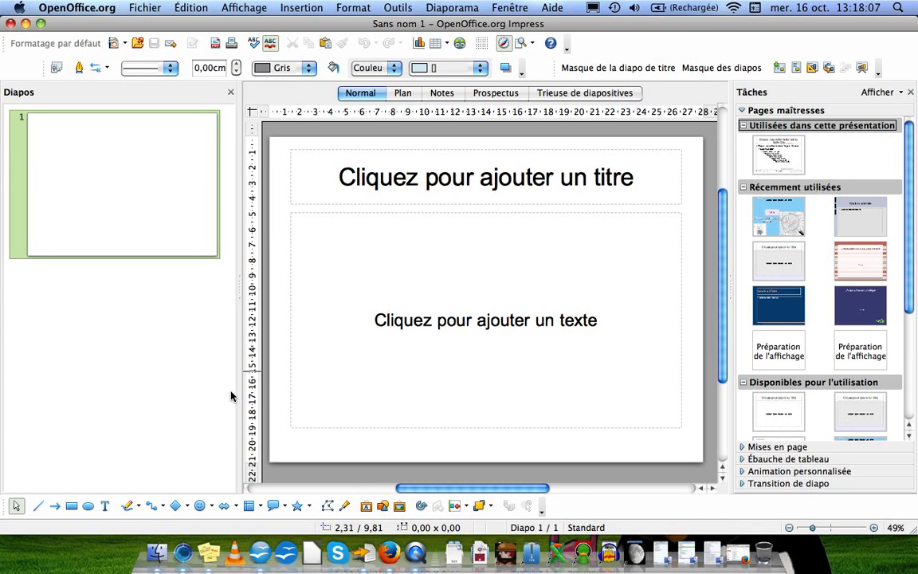
pyautogui.click(238, 287)
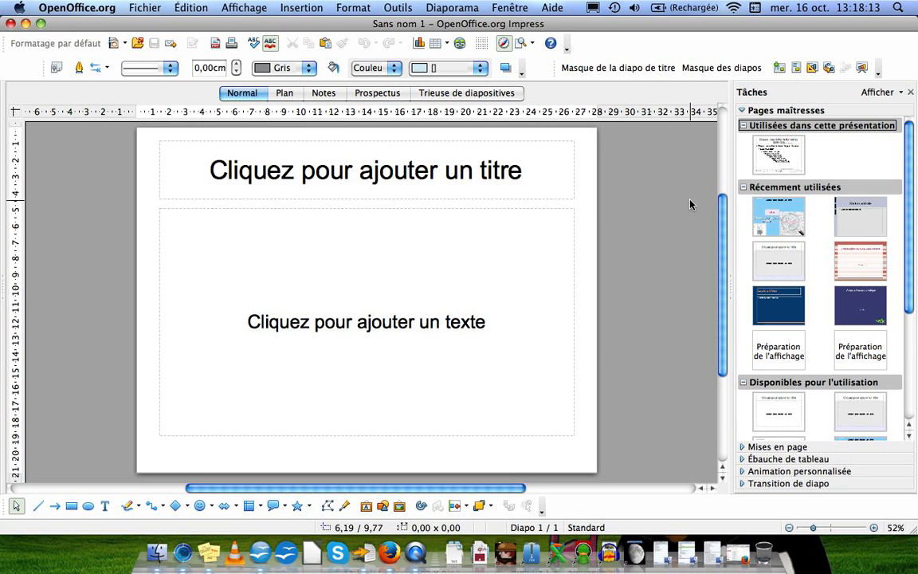
pyautogui.click(728, 287)
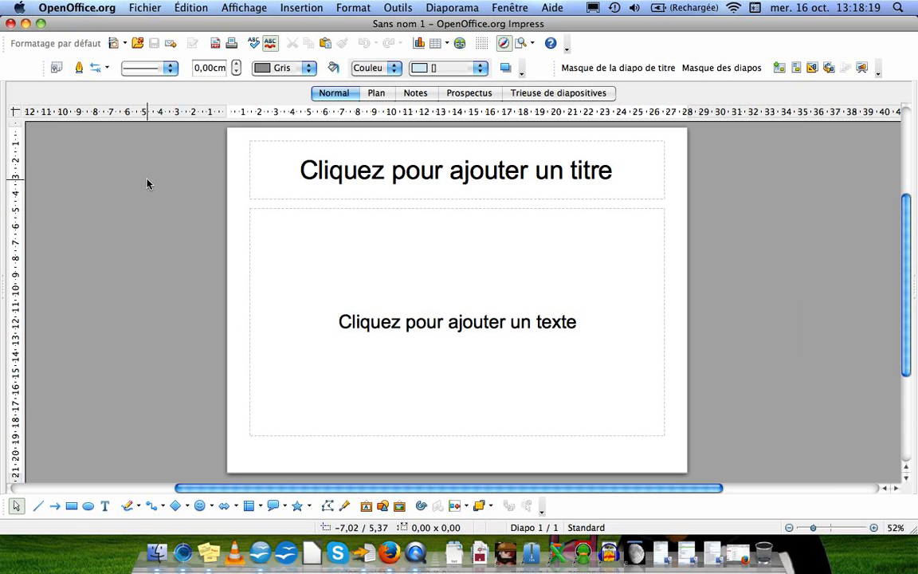
# In outline view, enter four slide titles: Titre, Titre 1, Titre 2 and Titre 3
pyautogui.click(376, 94)
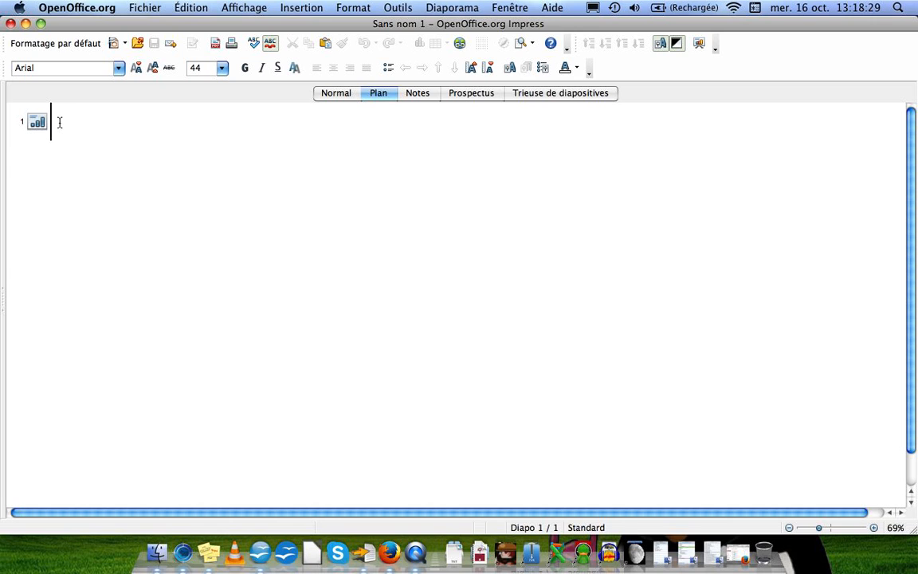
pyautogui.write('Titre')
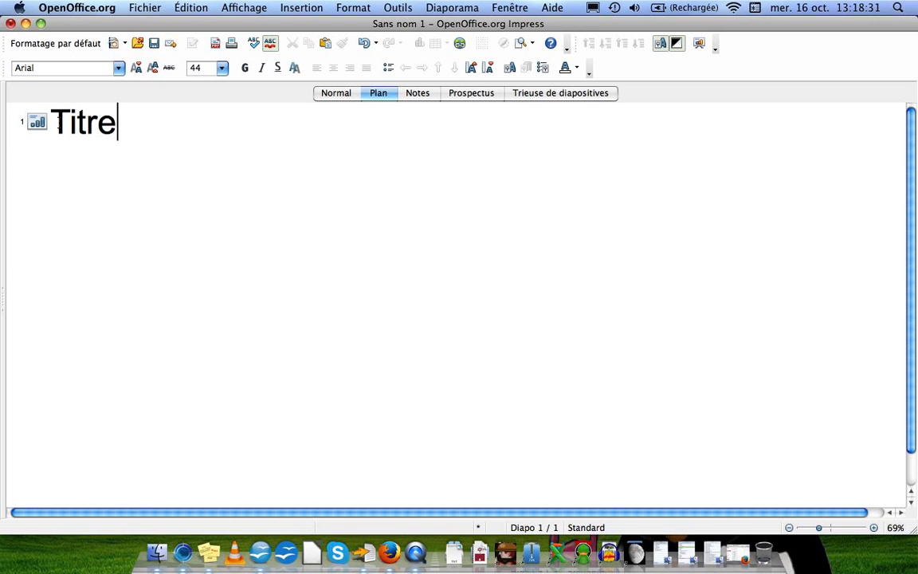
pyautogui.press('Return')
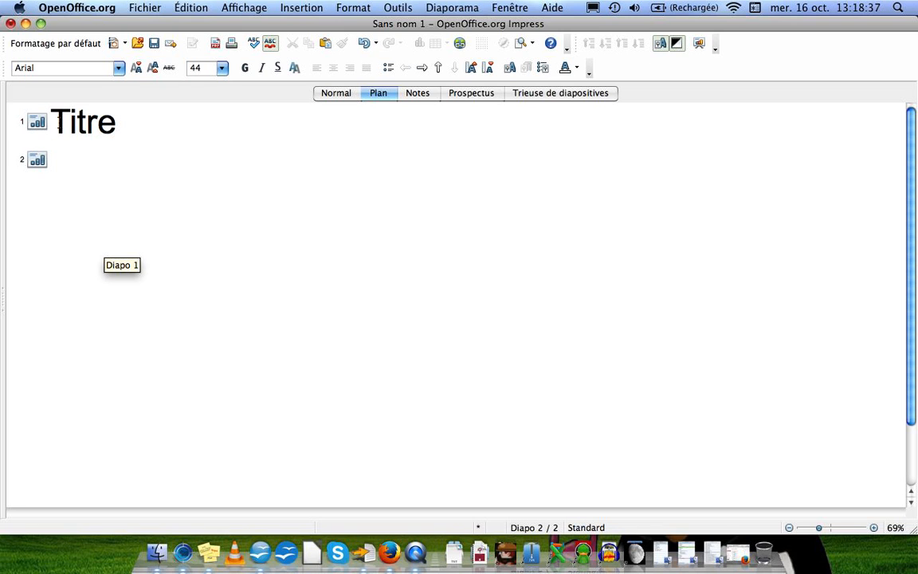
pyautogui.write('Titre 1')
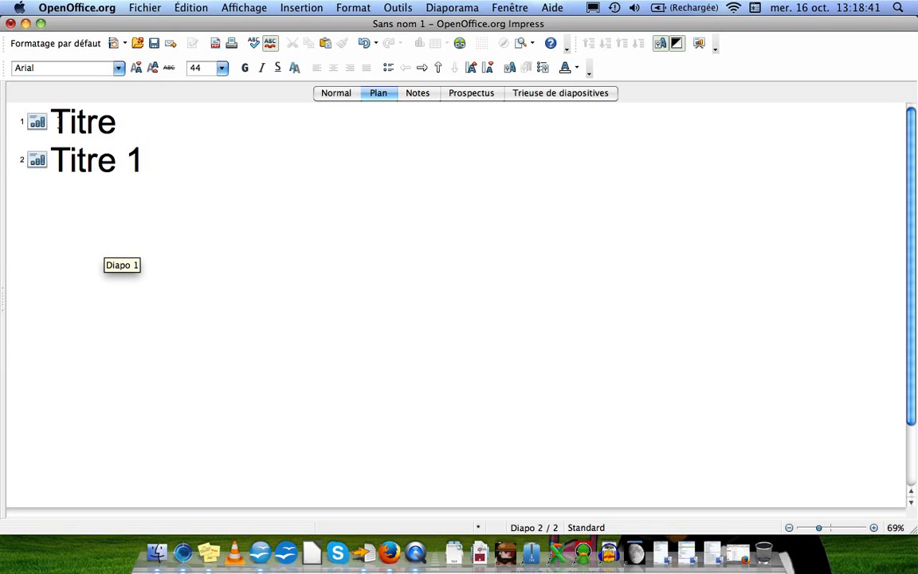
pyautogui.press('Return')
pyautogui.write('Titre 2')
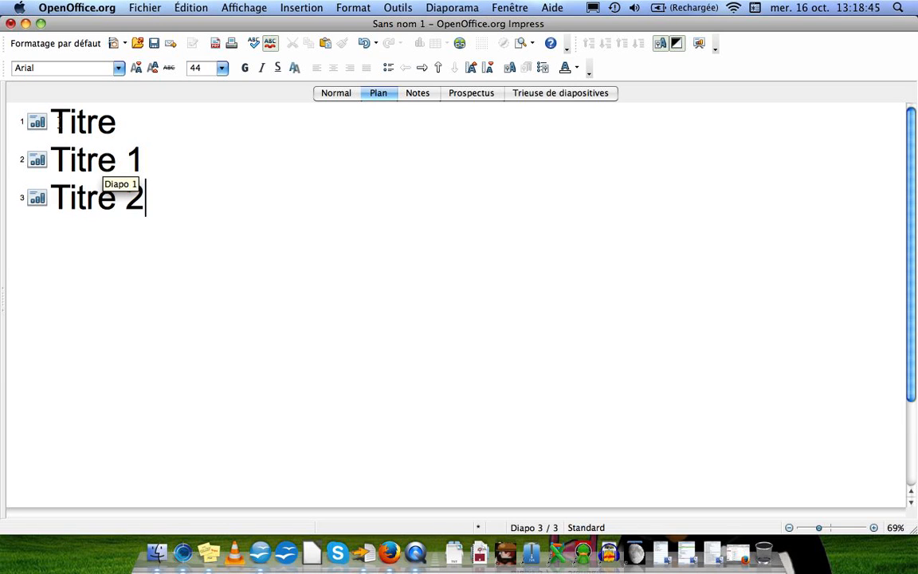
pyautogui.press('Return')
pyautogui.write('Titre')
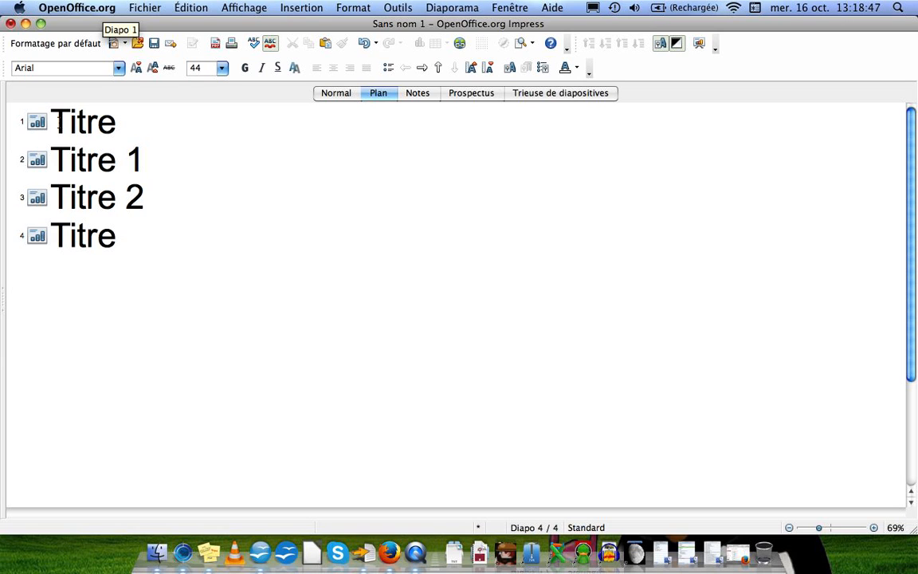
pyautogui.write(' 3')
# Add the bullets Sous-titre 1.1, Sous-titre 1.2 and Sous-titre 1.3 beneath Titre 1
pyautogui.press('Up')
pyautogui.press('Up')
pyautogui.press('Return')
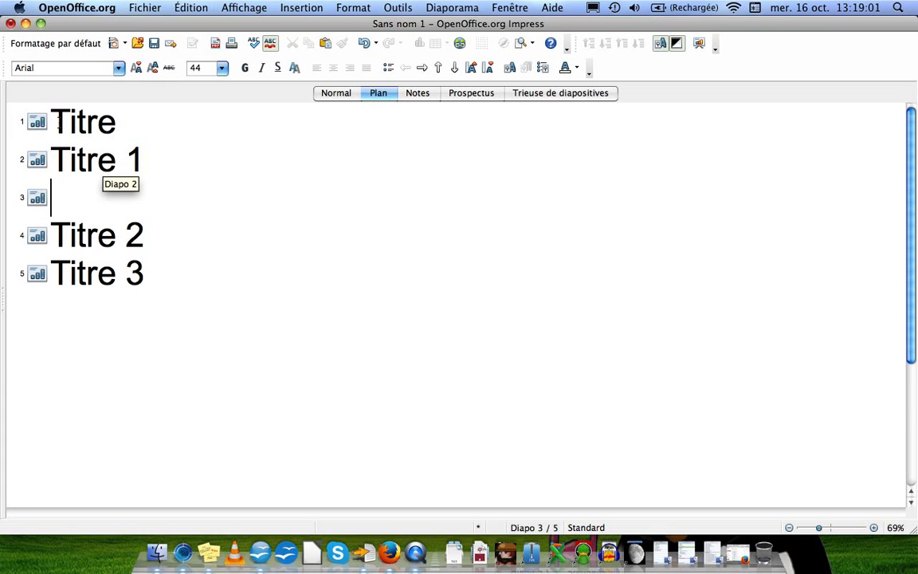
pyautogui.press('Tab')
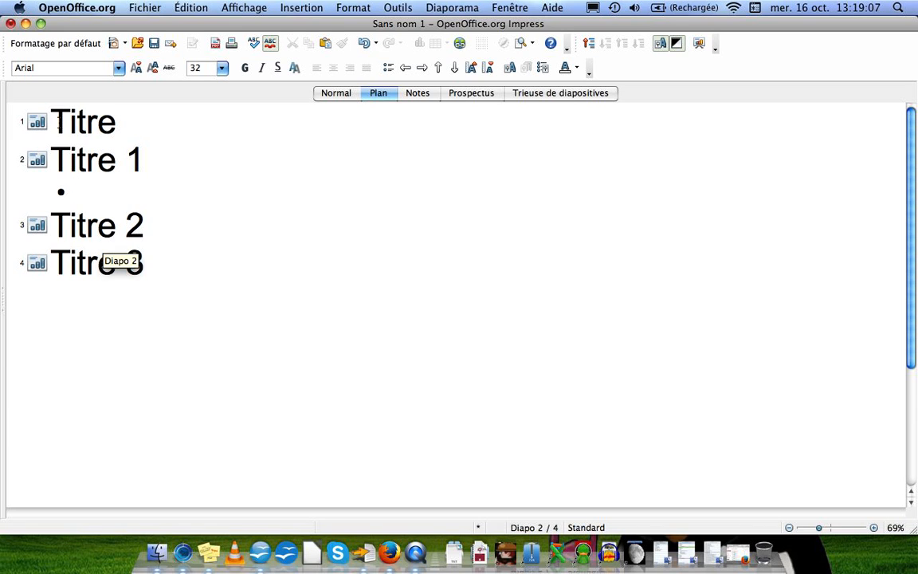
pyautogui.write('Sous-titr')
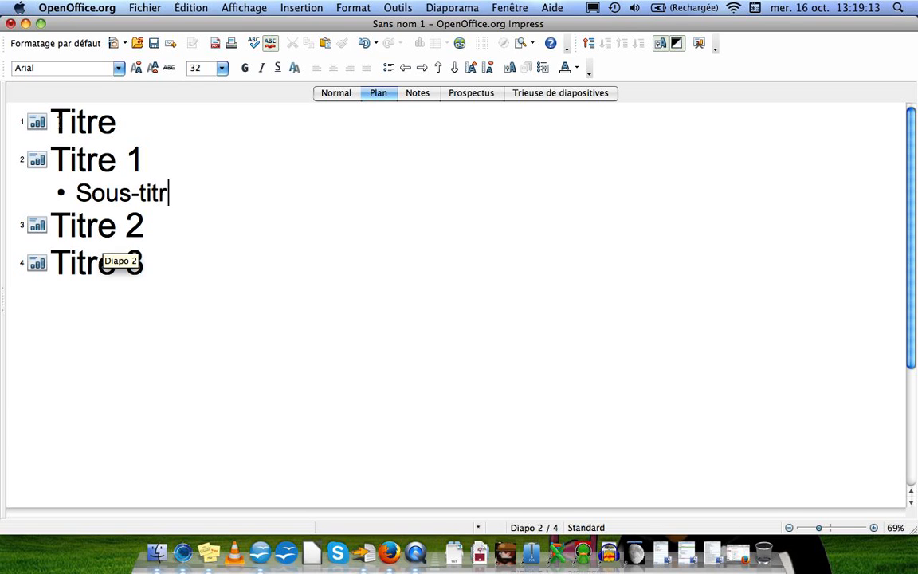
pyautogui.write('e 1.1')
pyautogui.press('Return')
pyautogui.write('Sou')
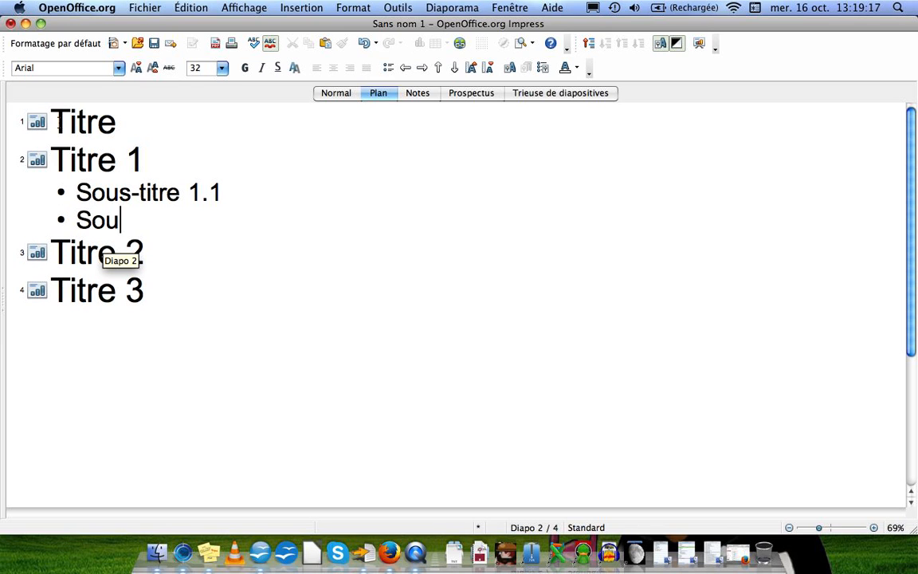
pyautogui.write('s-titre')
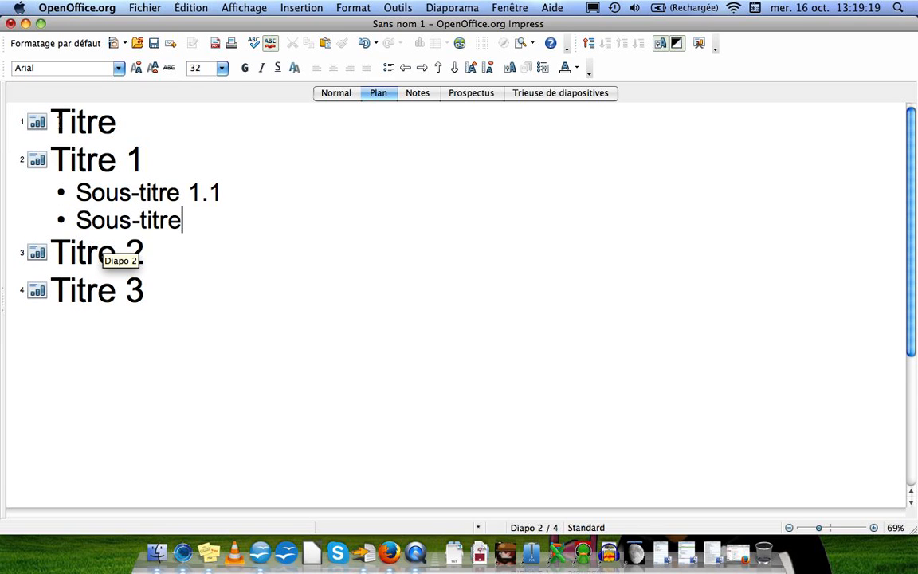
pyautogui.write(' 1.2')
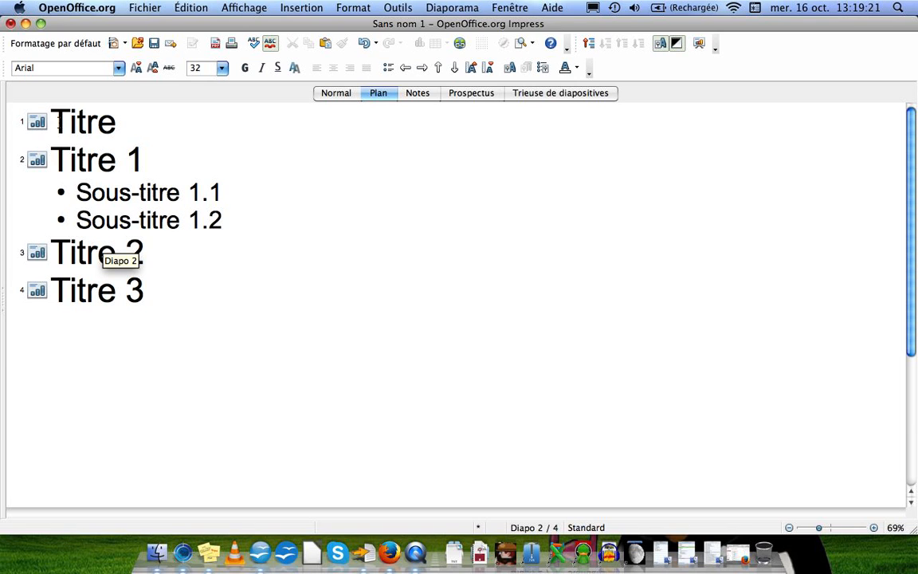
pyautogui.press('Return')
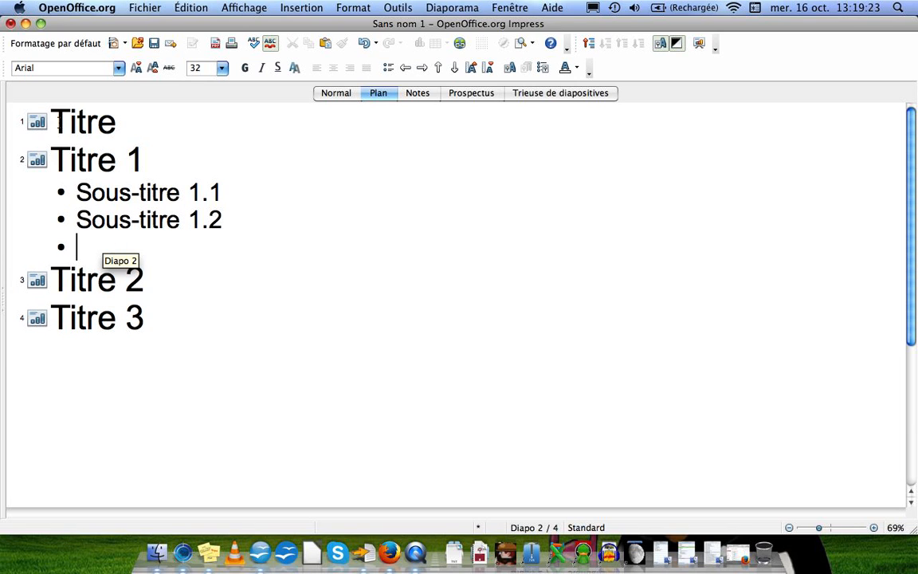
pyautogui.write('Sous')
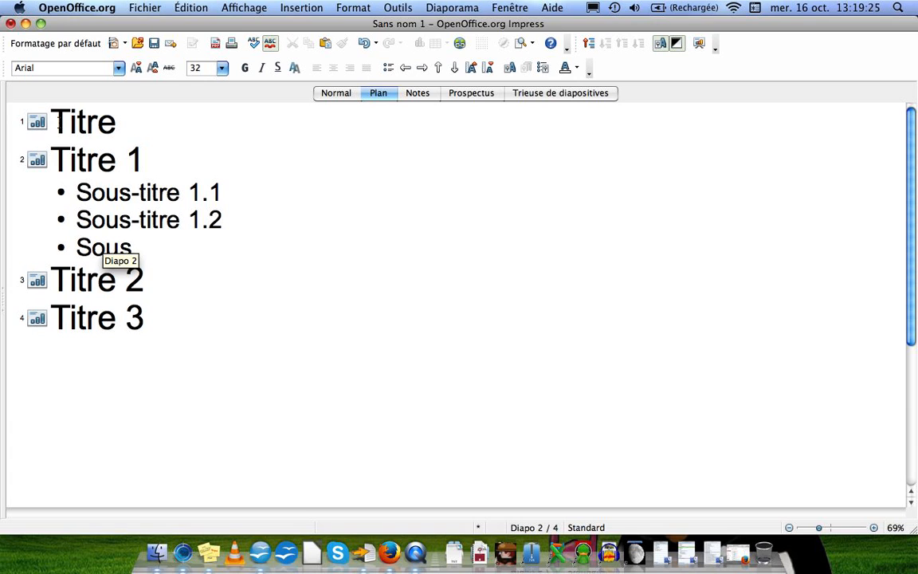
pyautogui.write('-titre 1.3')
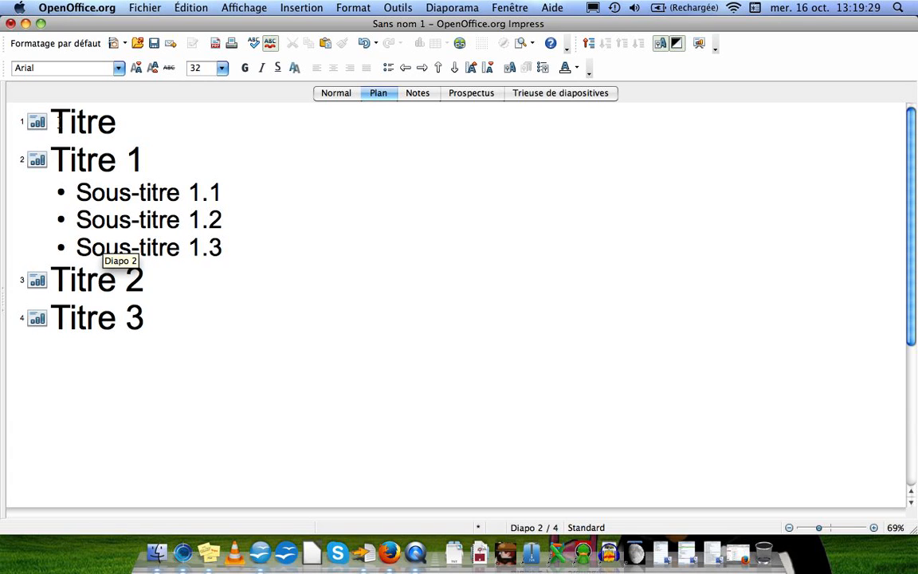
# Add the bullets Sous-titre 2.1 and Sous-titre 2.2 beneath Titre 2, followed by an empty bullet
pyautogui.press('Down')
pyautogui.press('Return')
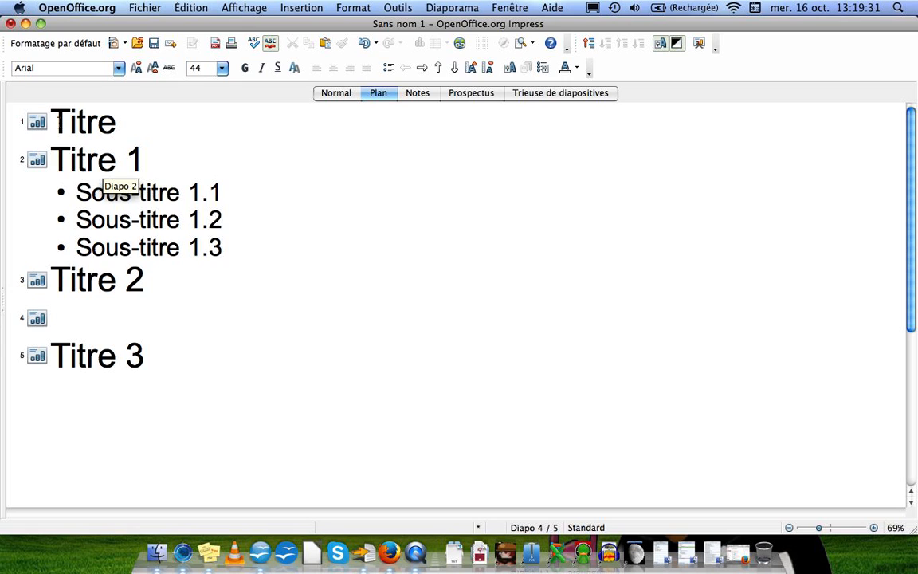
pyautogui.press('Tab')
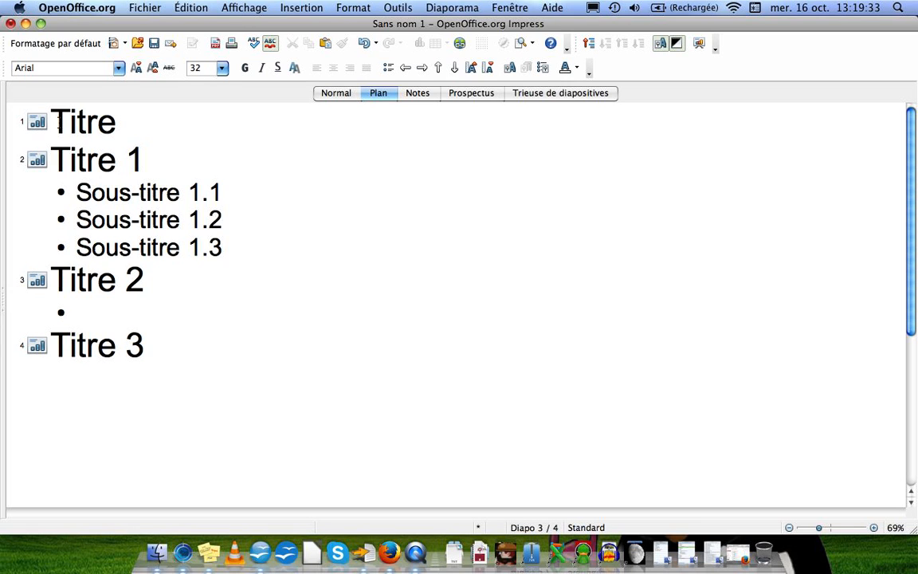
pyautogui.write('Sous-titre ')
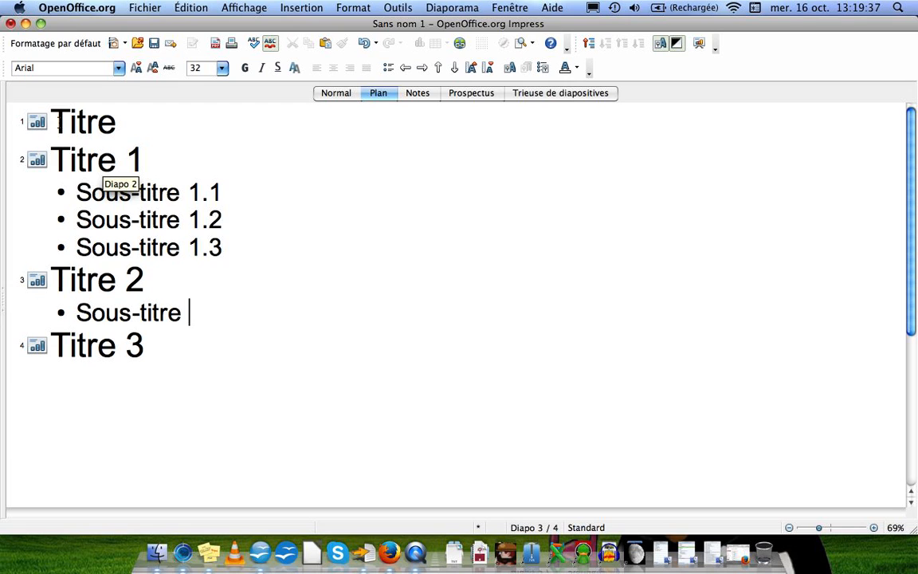
pyautogui.write('2.1')
pyautogui.press('Return')
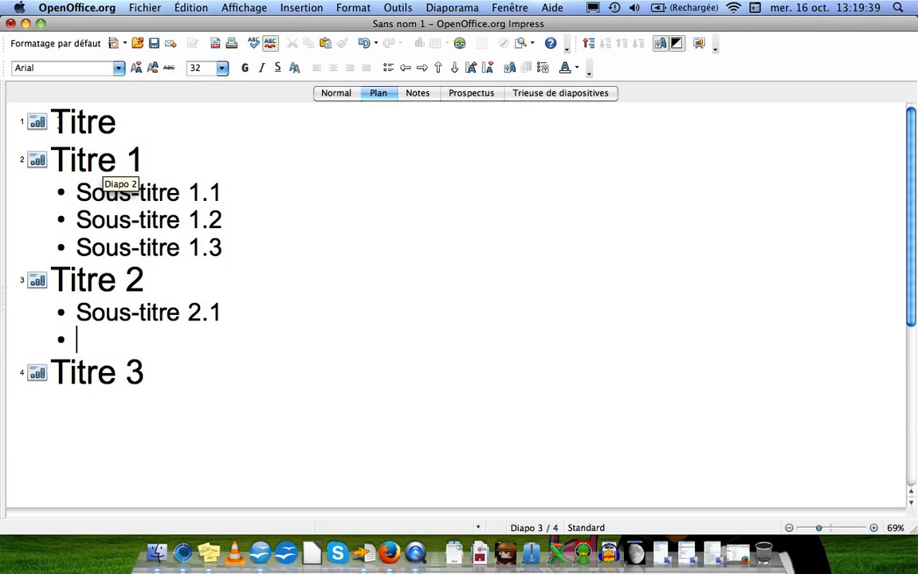
pyautogui.write('Sous-titre')
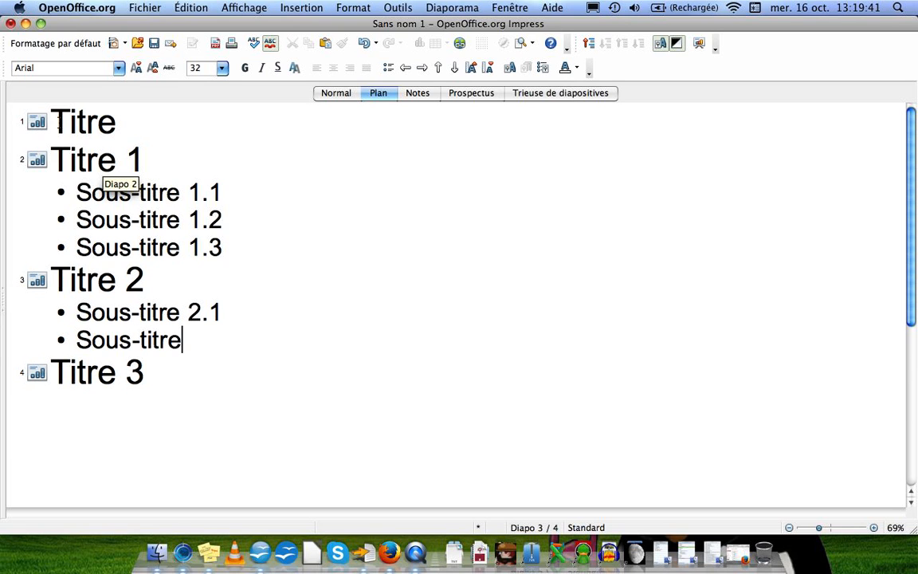
pyautogui.write(' 2.2.')
pyautogui.press('Return')
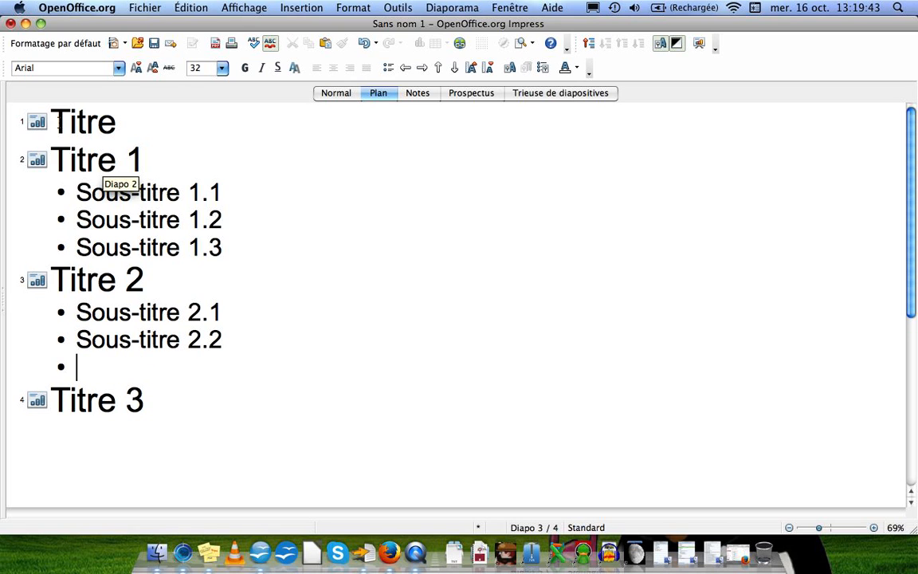
# Try demoting the empty bullet below Sous-titre 2.2 through several outline levels, and promote it back
pyautogui.press('Tab')
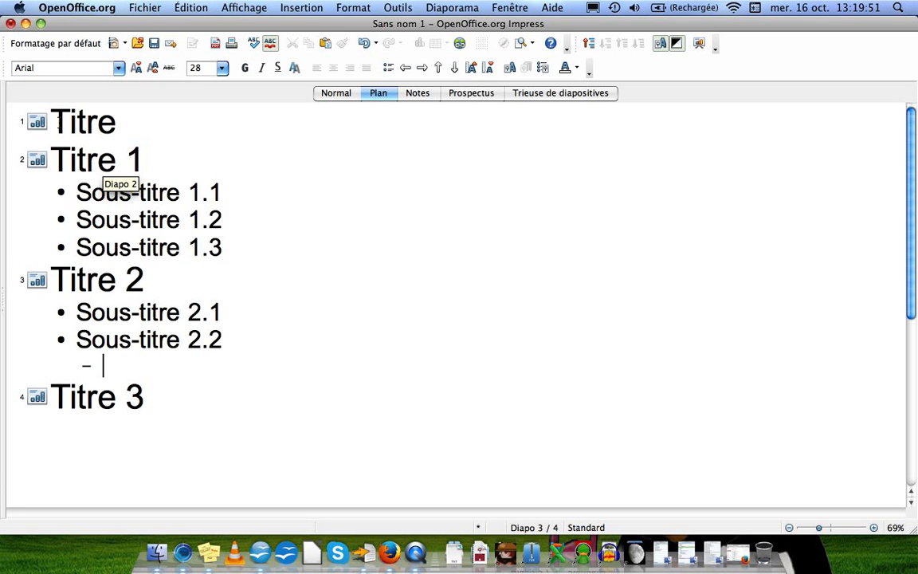
pyautogui.press('Tab')
pyautogui.press('Tab')
pyautogui.press('Tab')
pyautogui.press('Tab')
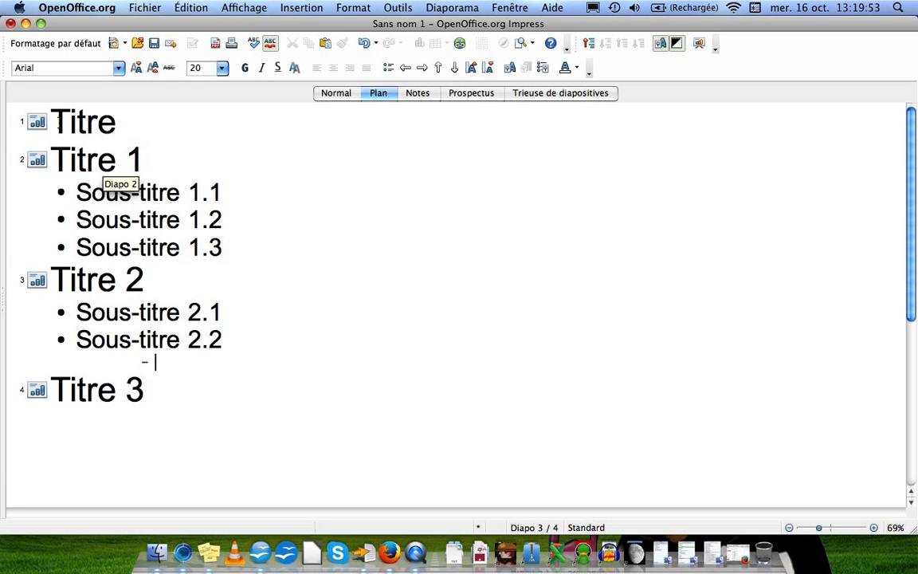
pyautogui.press('Tab')
pyautogui.hotkey('shift', 'Tab')
pyautogui.hotkey('shift', 'Tab')
pyautogui.hotkey('shift', 'Tab')
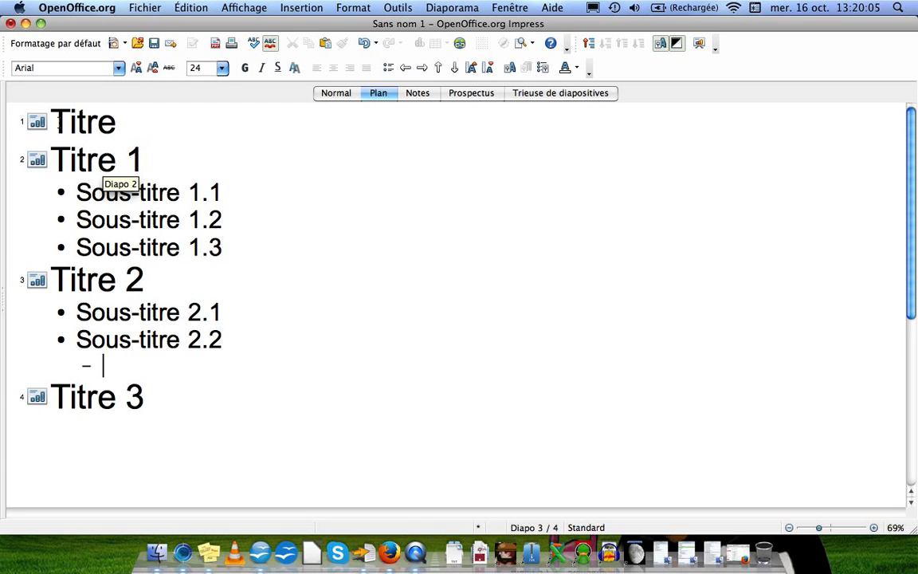
pyautogui.hotkey('shift', 'Tab')
# Add Sous-sous-titre 1 and Sous-sous-titre 2 as second-level items beneath Sous-titre 2.2
pyautogui.press('Tab')
pyautogui.write('Sous-sous')
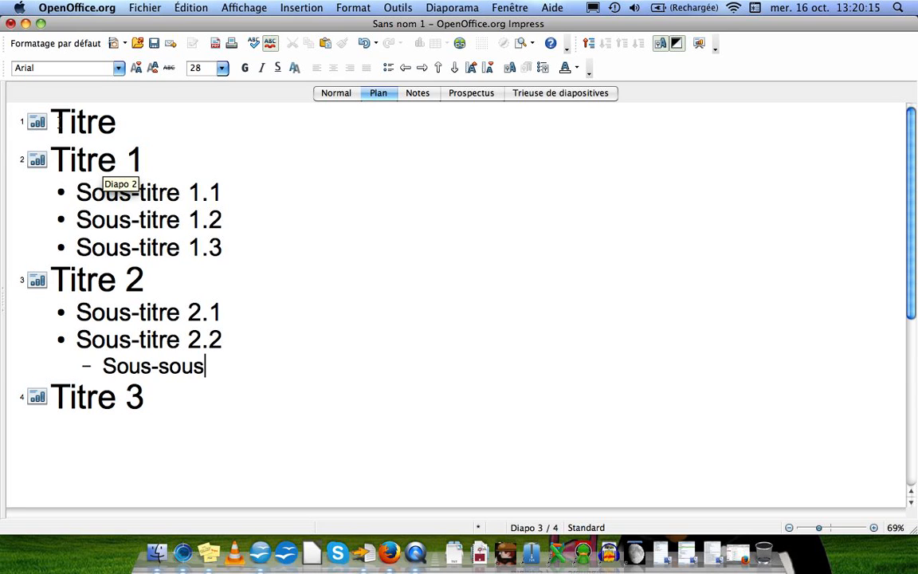
pyautogui.write('-titre 1')
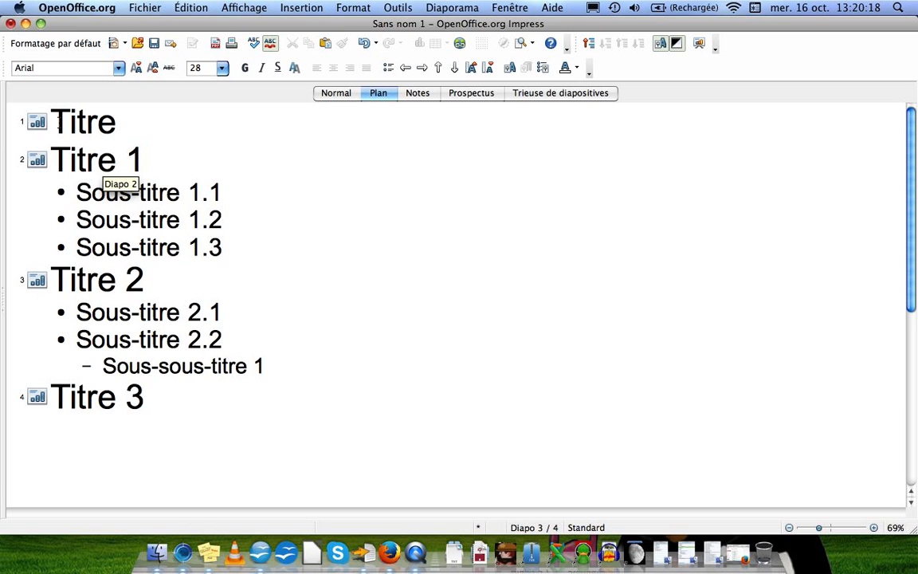
pyautogui.press('Return')
pyautogui.write('SSous')
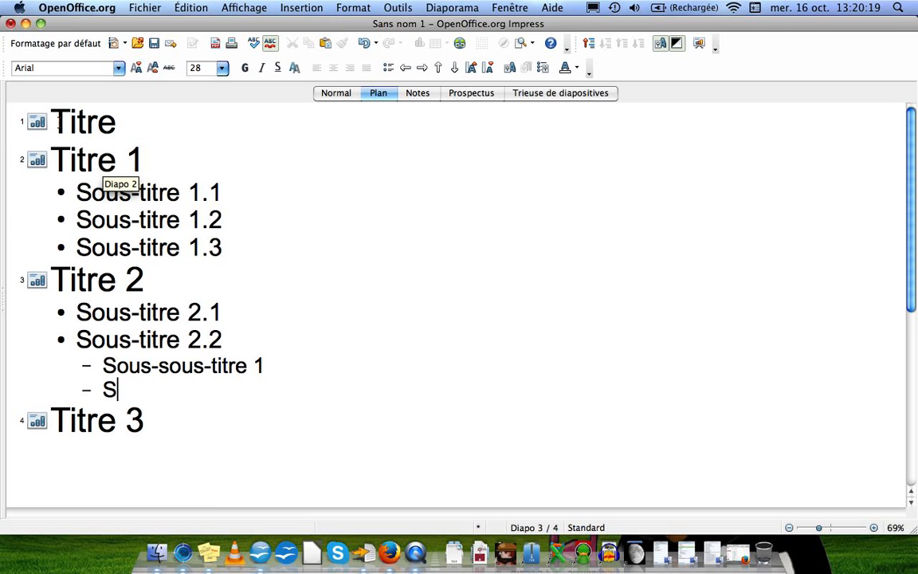
pyautogui.press('BackSpace')
pyautogui.press('BackSpace')
pyautogui.press('BackSpace')
pyautogui.press('BackSpace')
pyautogui.write('ous-sous-')
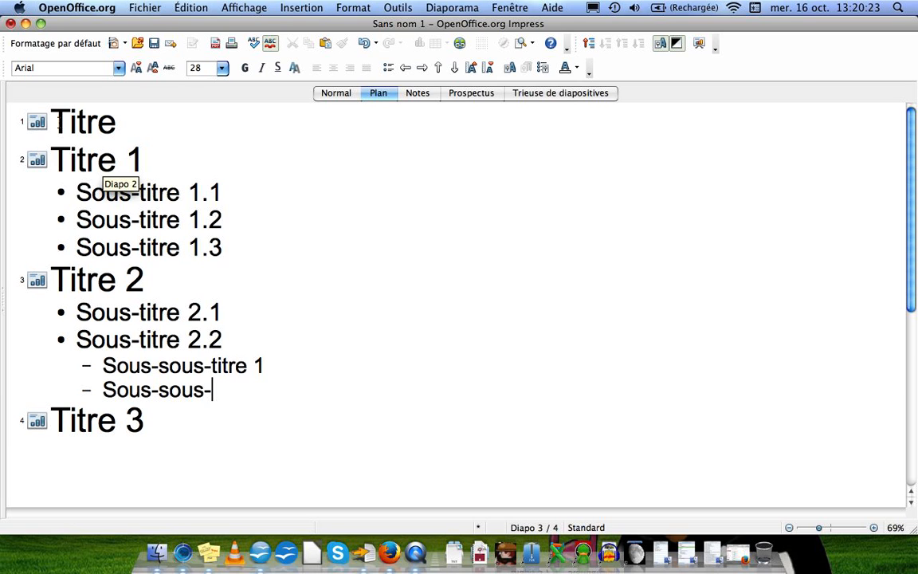
pyautogui.write('titre 2')
# Add the first-level bullet Sous-titre 2.3 after Sous-sous-titre 2
pyautogui.press('Return')
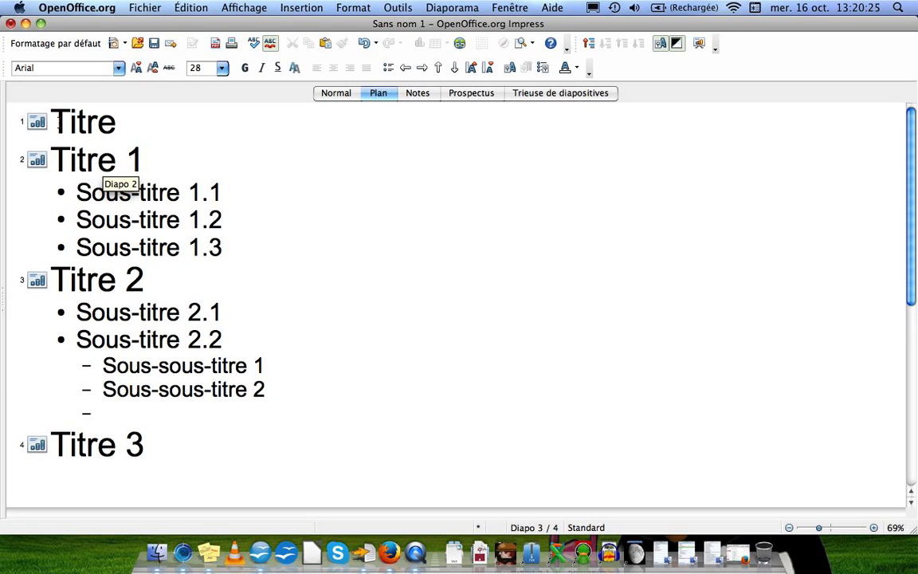
pyautogui.hotkey('shift', 'Tab')
pyautogui.write('Sous')
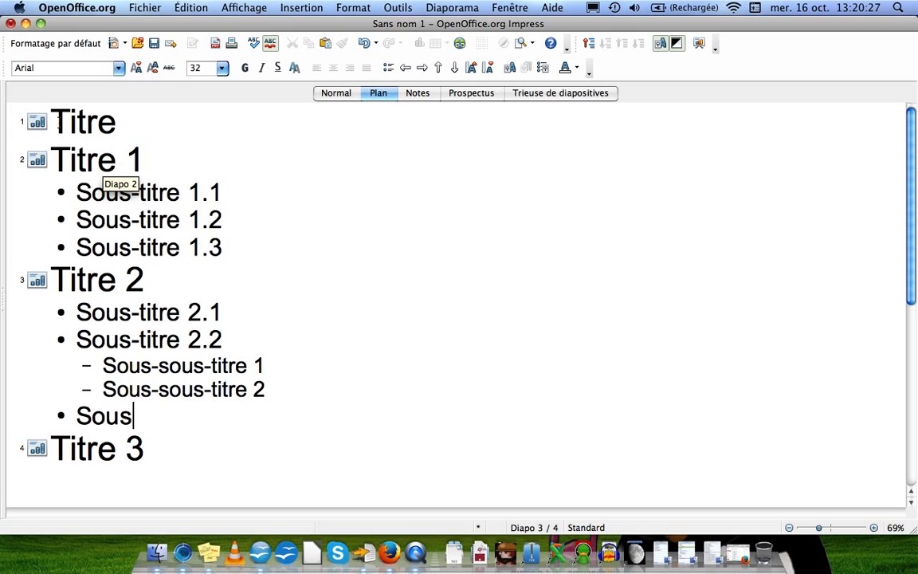
pyautogui.write('-titre')
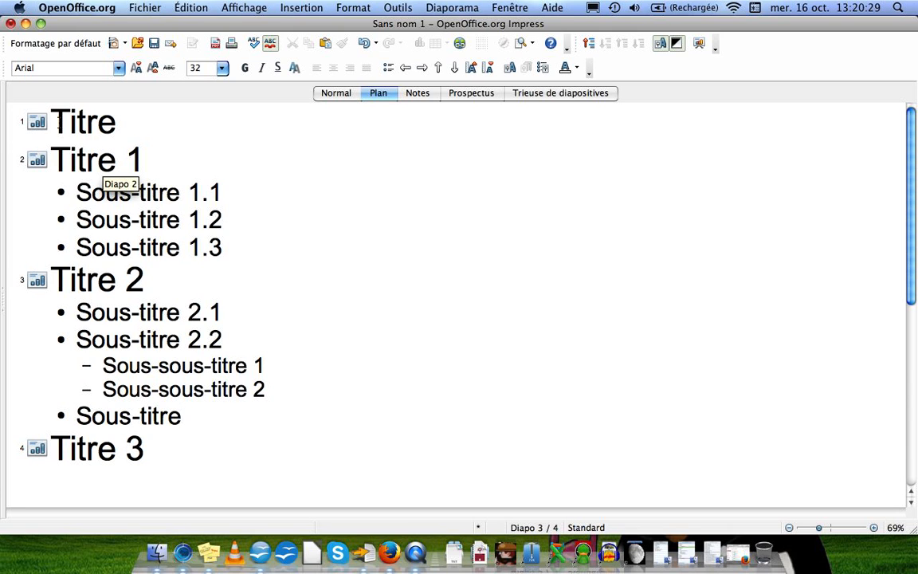
pyautogui.write(' 2.3')
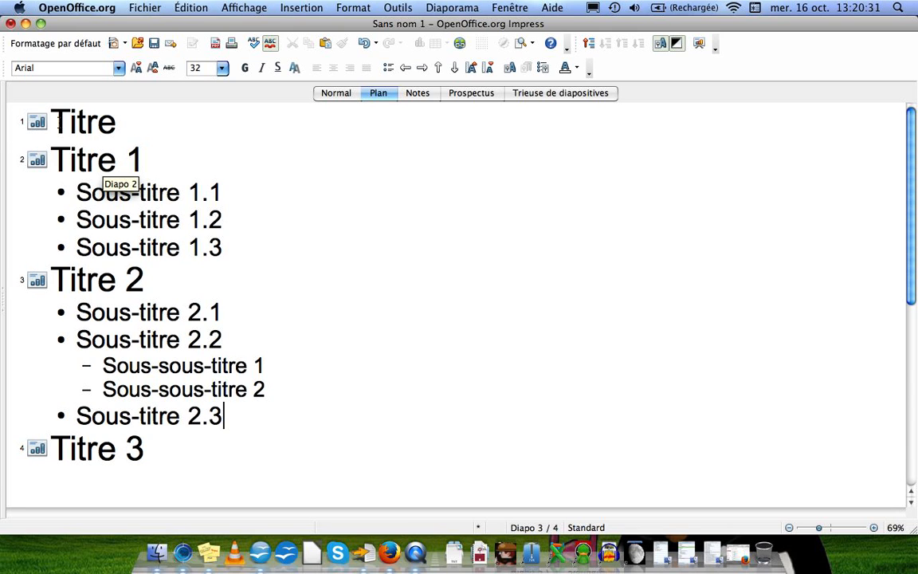
# From the Titre 3 slide, return to Normal view and reopen the slide thumbnail pane
pyautogui.click(171, 452)
pyautogui.scroll(-5, 204, 437)
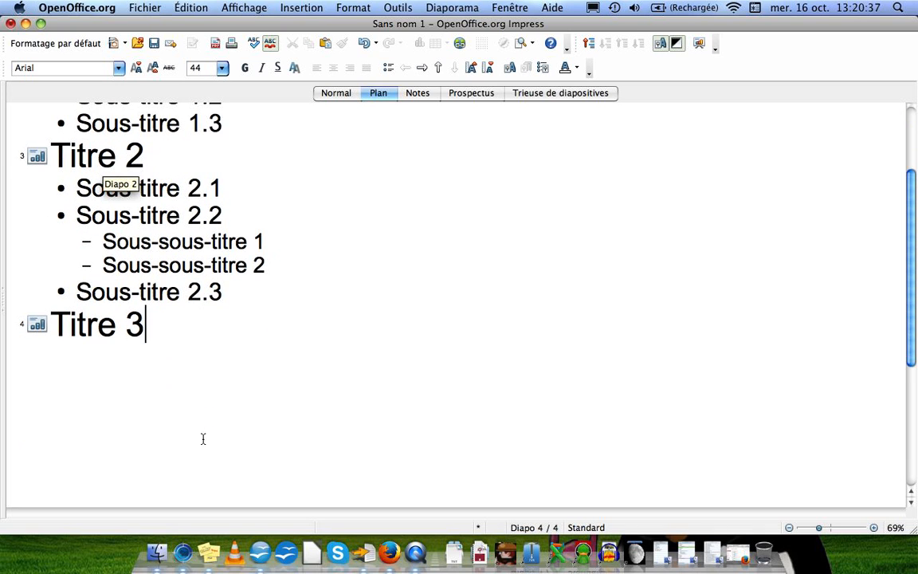
pyautogui.click(339, 94)
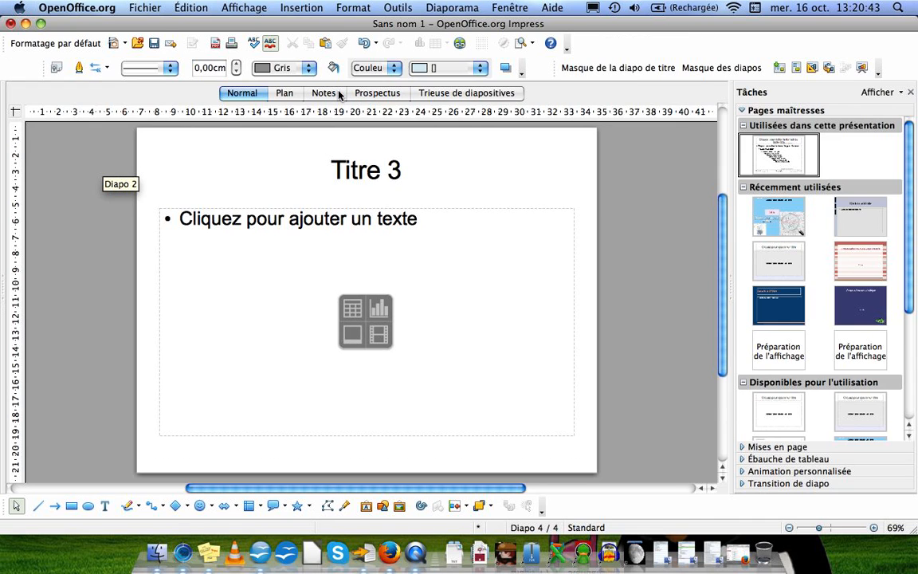
pyautogui.click(4, 290)
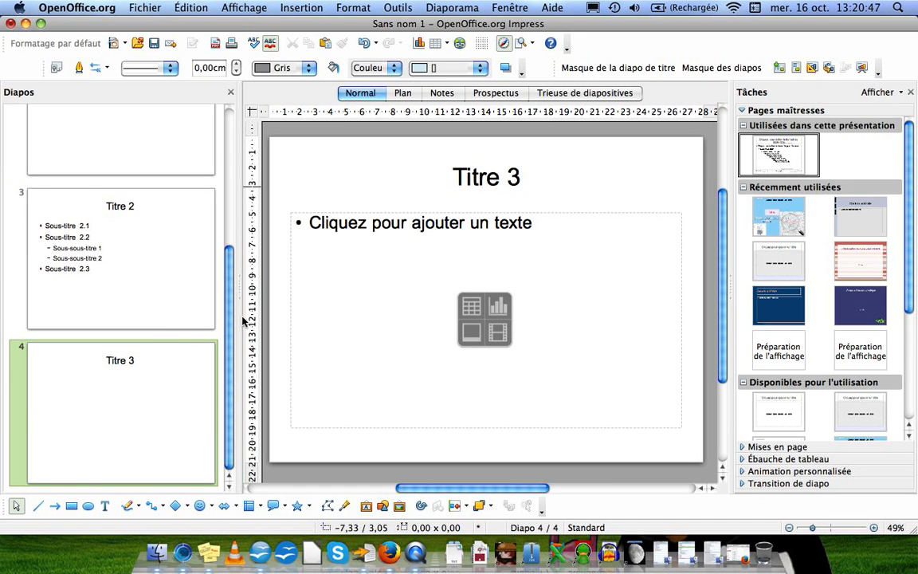
# Display the first slide and the Titre 1 slide to check their contents
pyautogui.scroll(5, 143, 331)
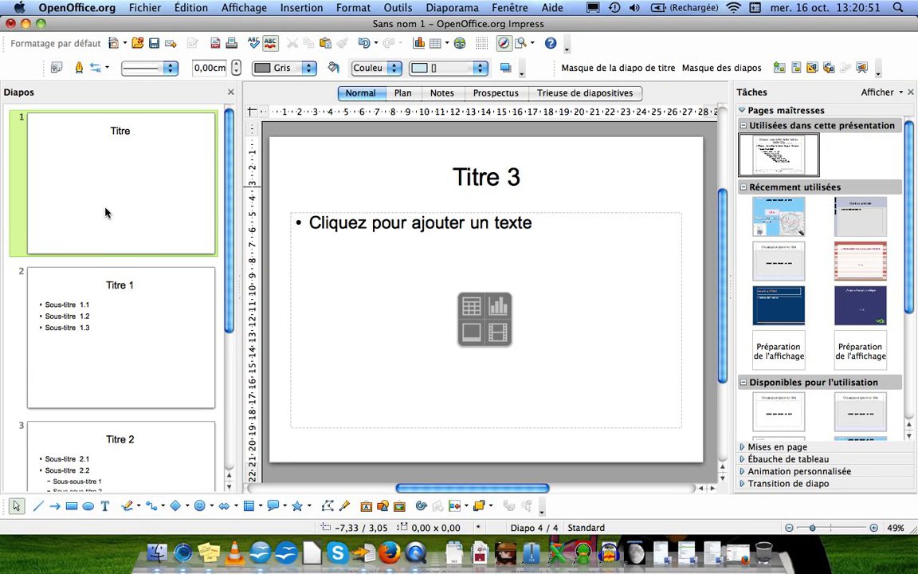
pyautogui.click(132, 199)
pyautogui.click(117, 338)
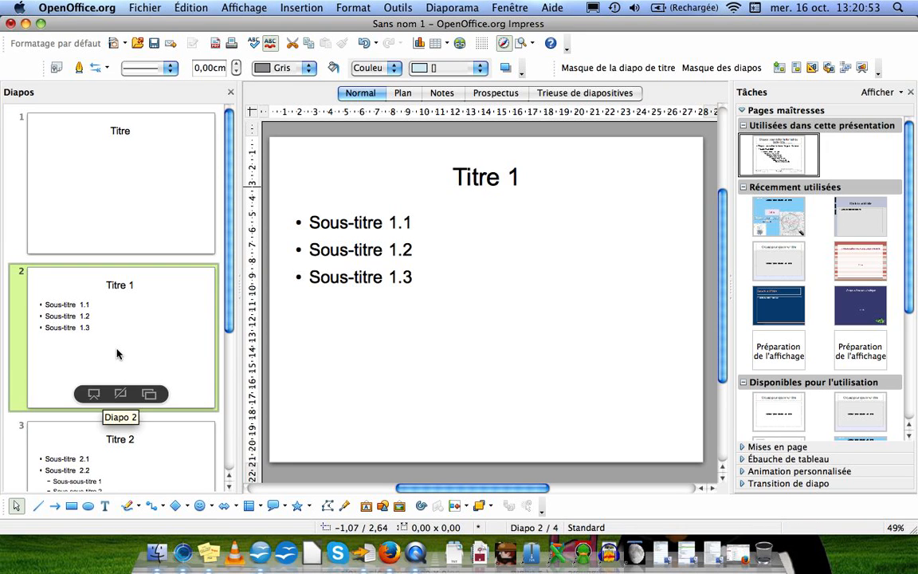